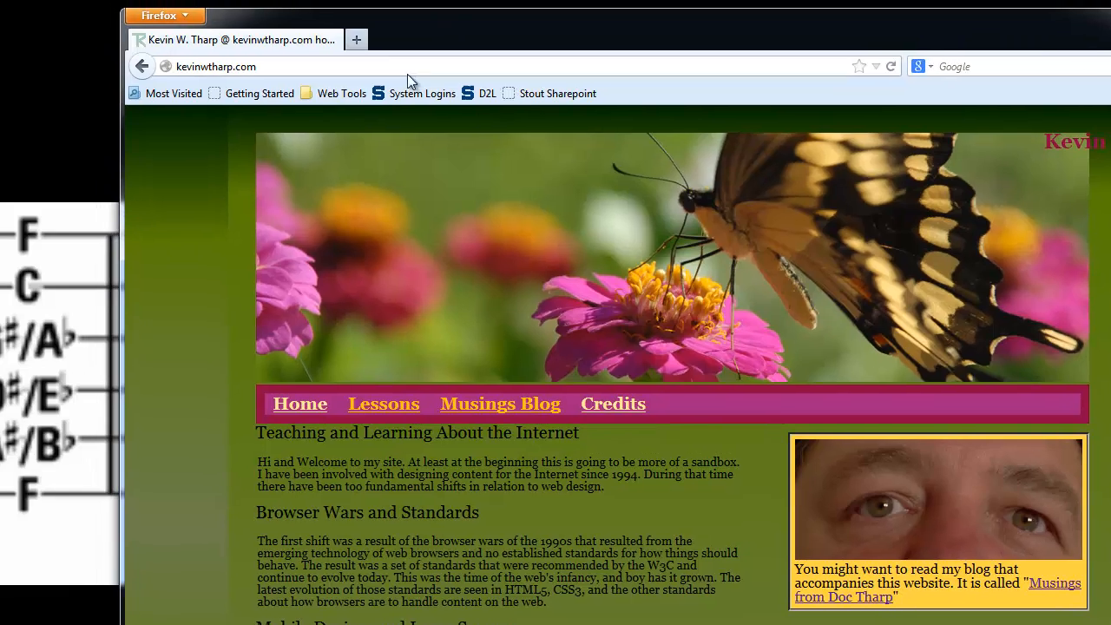
Go to analytics.google.com in Firefox to reach the Google Analytics home page
left_click(379, 63)
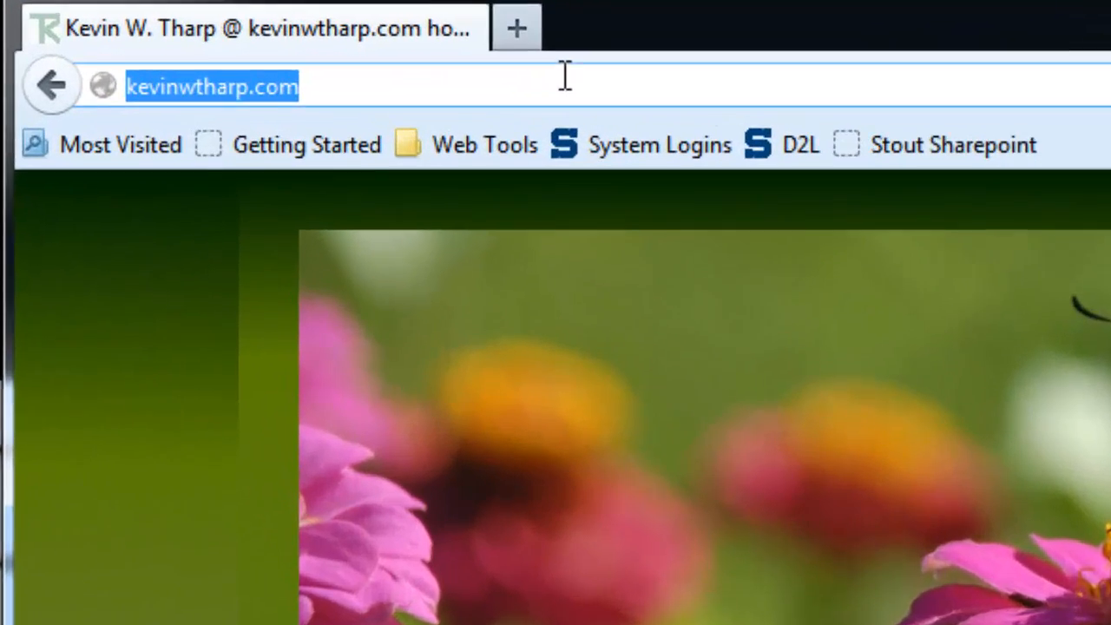
type("analytics.go")
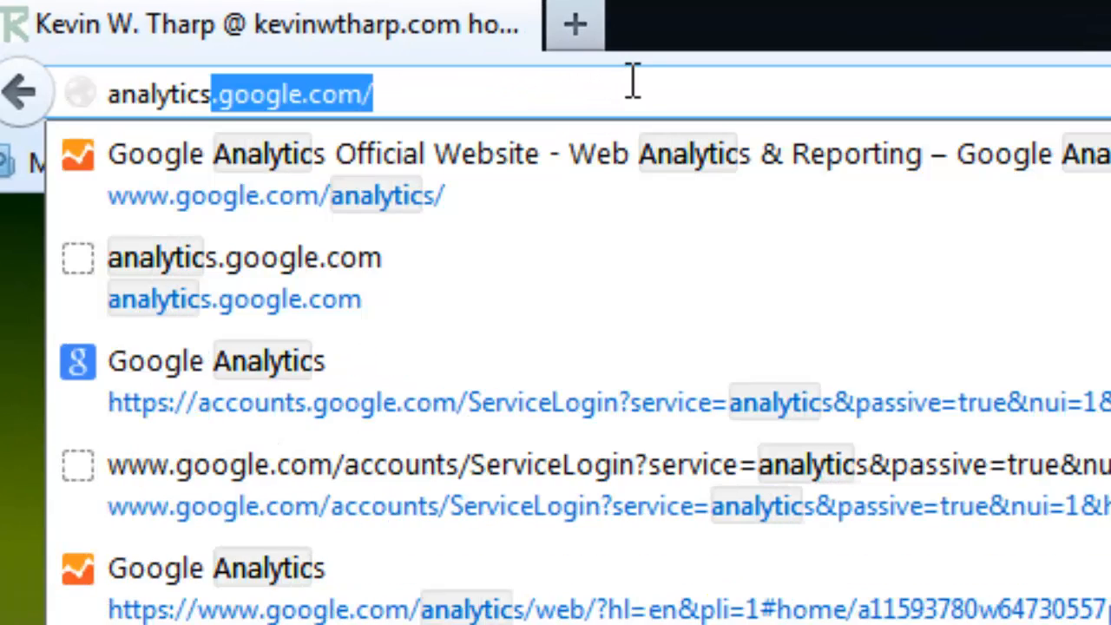
type("ogle")
key("Return")
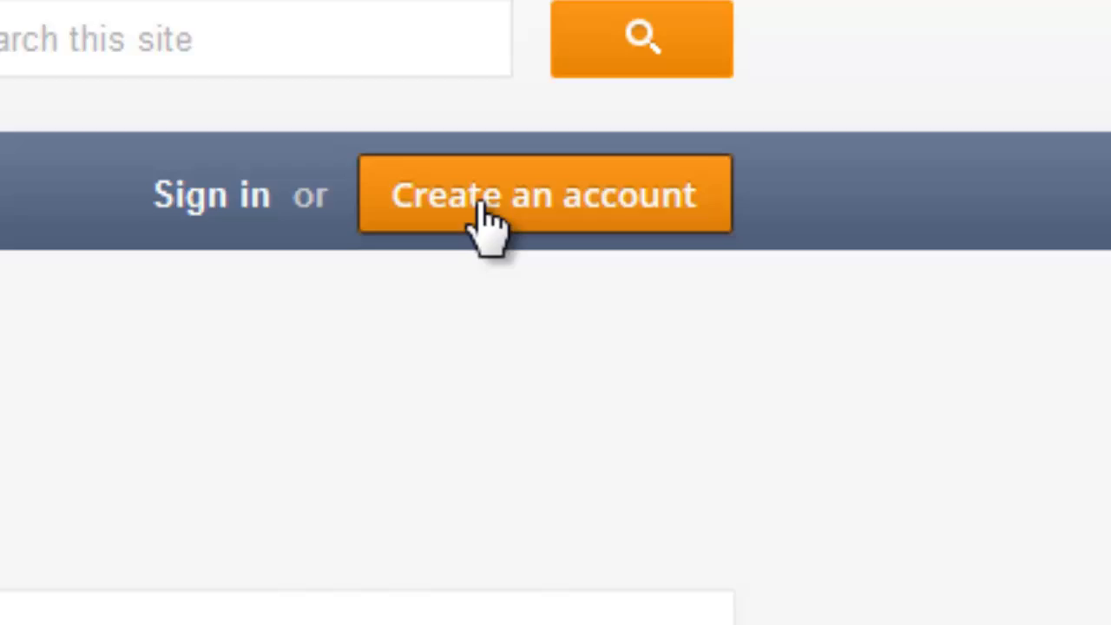
Start Create an account, look over the Google sign-up form, and sign in to All Accounts
left_click(486, 217)
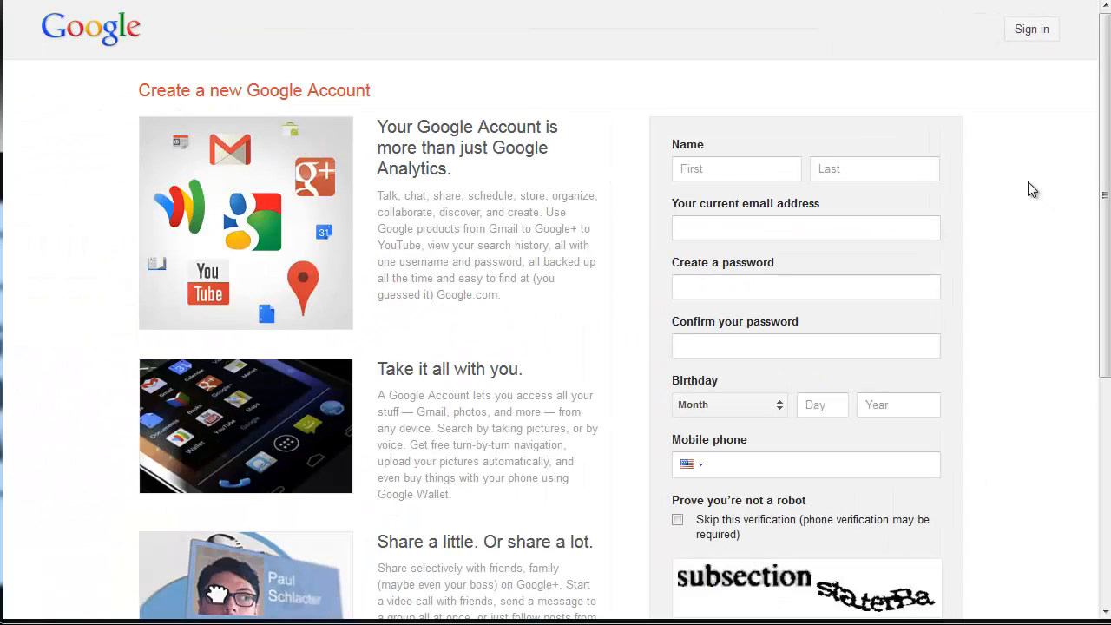
scroll(1028, 182, "down", 2)
scroll(1027, 181, "up", 2)
scroll(1027, 181, "down", 4)
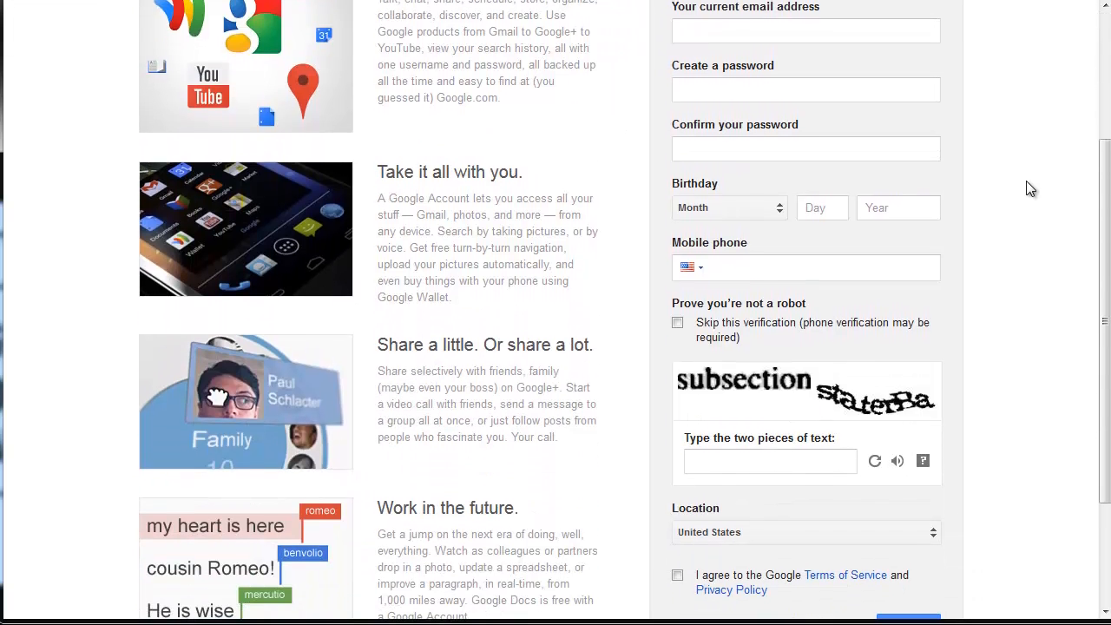
scroll(1029, 189, "down", 4)
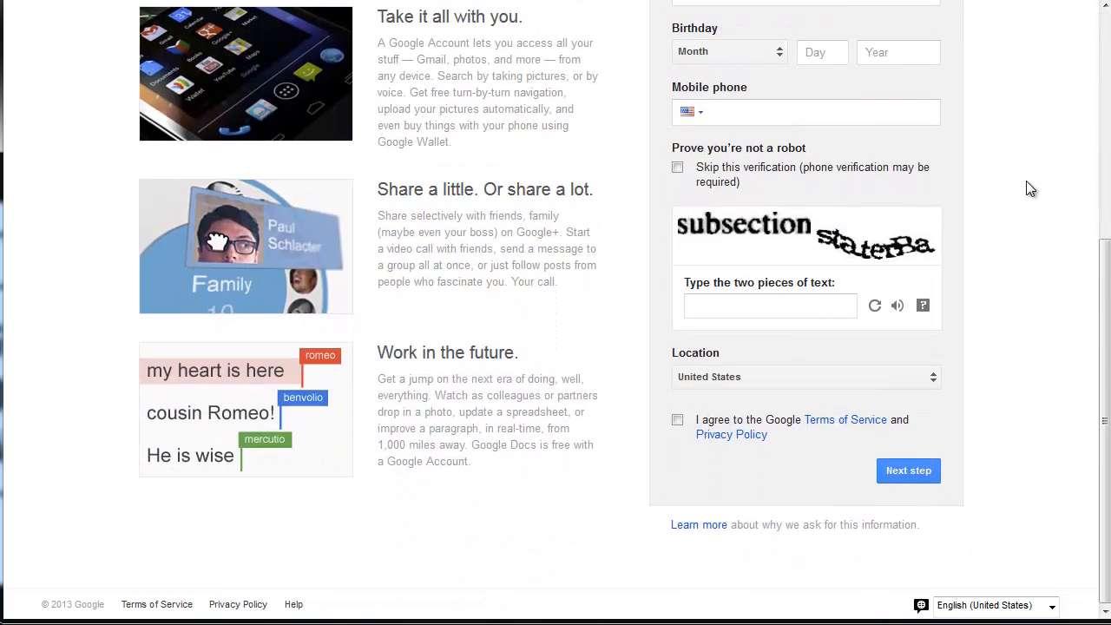
scroll(1026, 185, "up", 3)
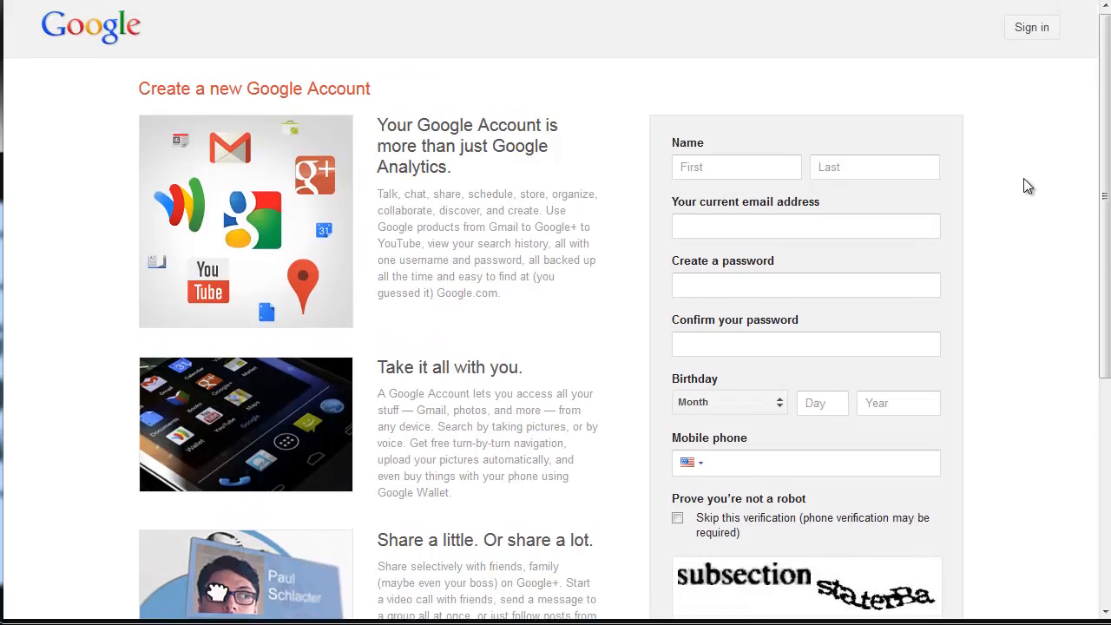
scroll(1026, 186, "down", 3)
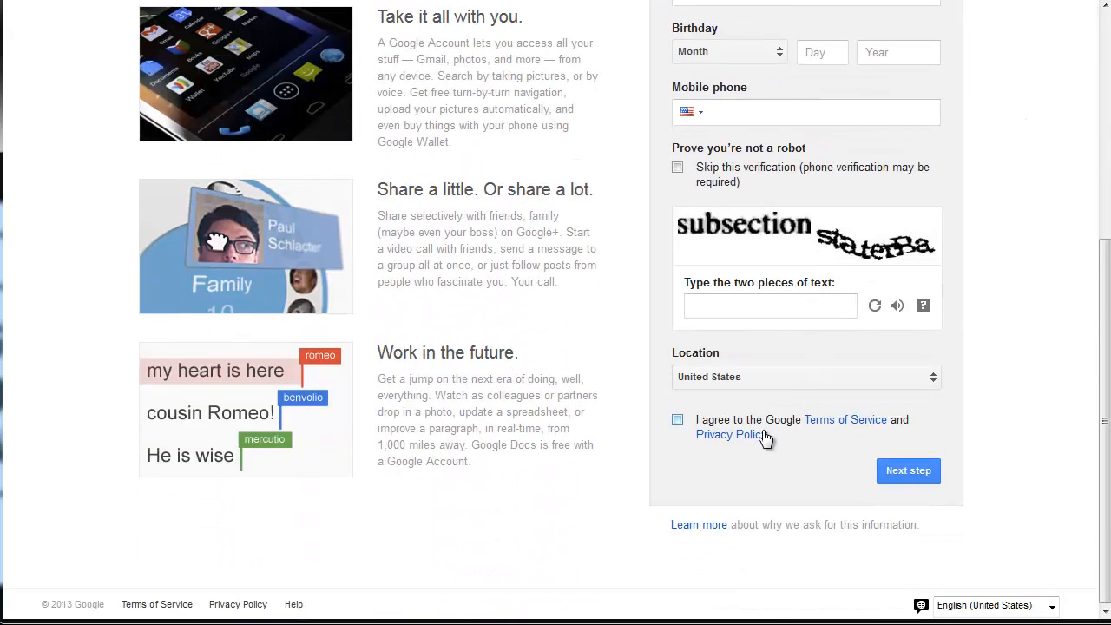
scroll(969, 304, "up", 4)
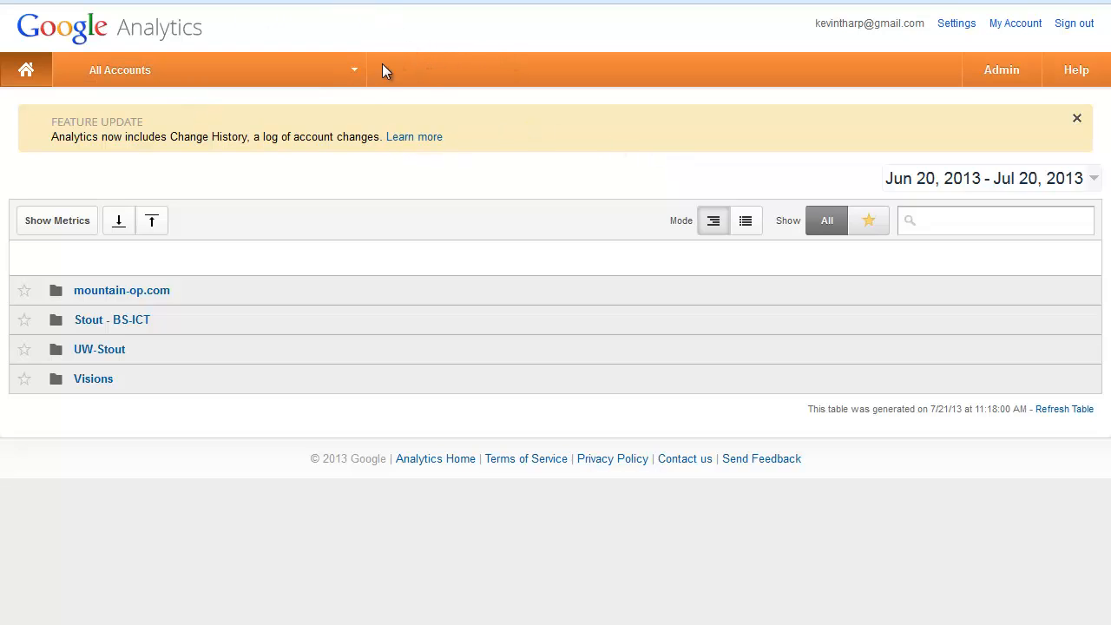
Check the All Accounts dropdown, then go to the Admin account administration page
left_click(353, 74)
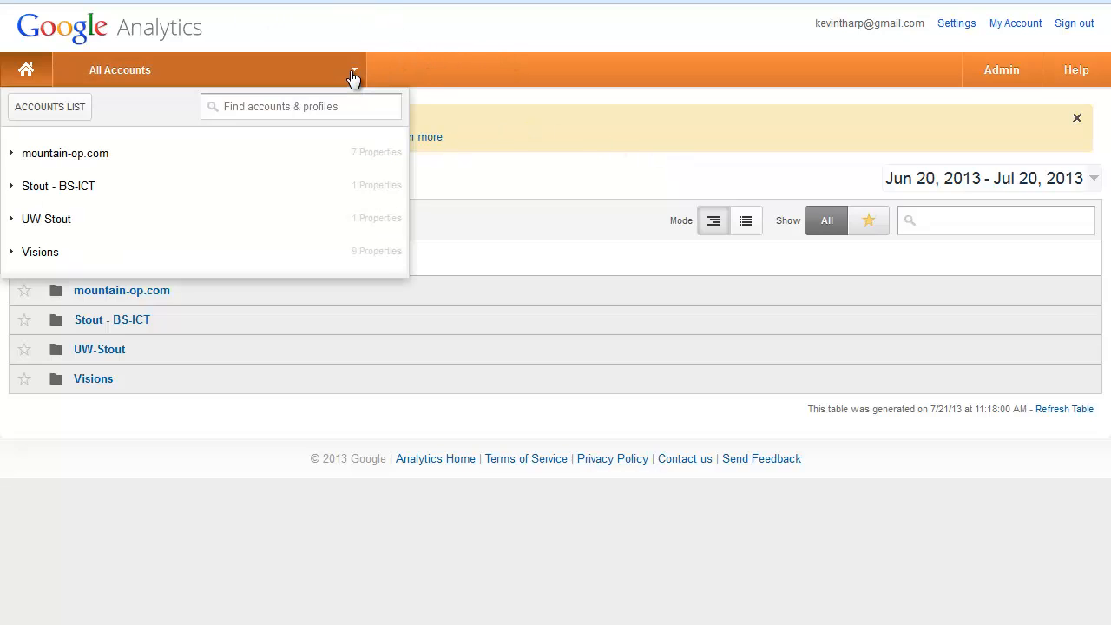
left_click(213, 68)
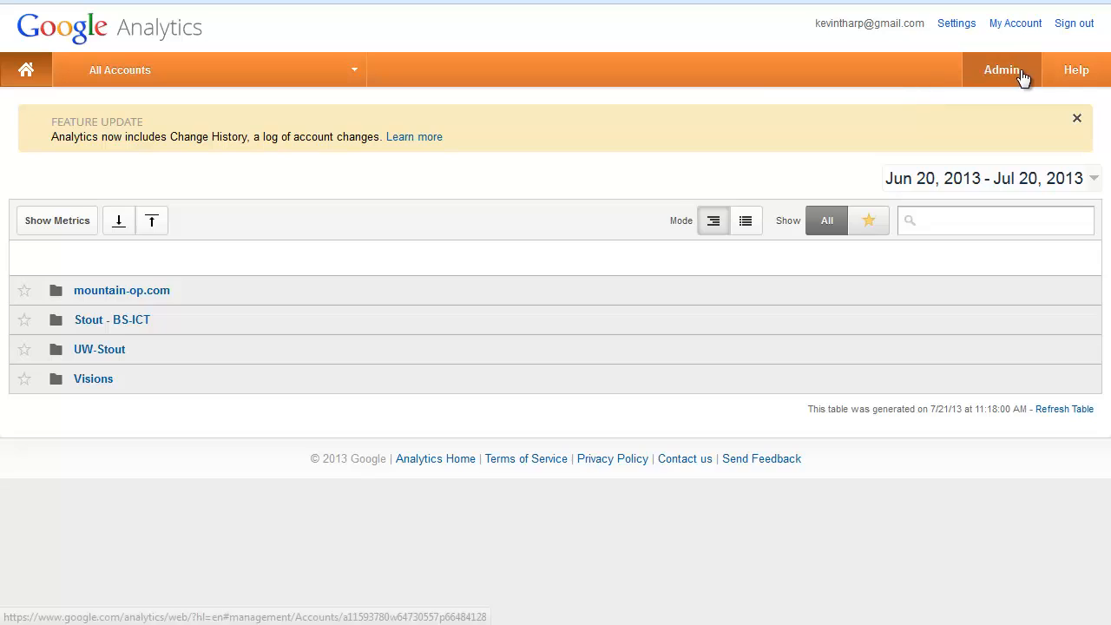
left_click(988, 77)
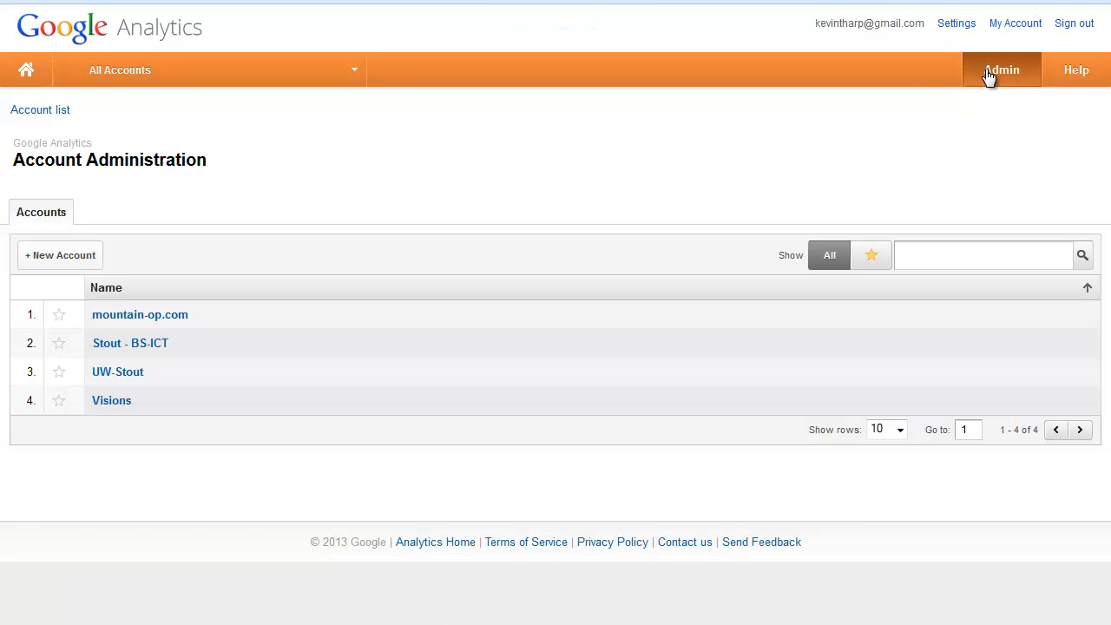
Start a new account that tracks a Web Site with Universal Analytics
left_click(45, 263)
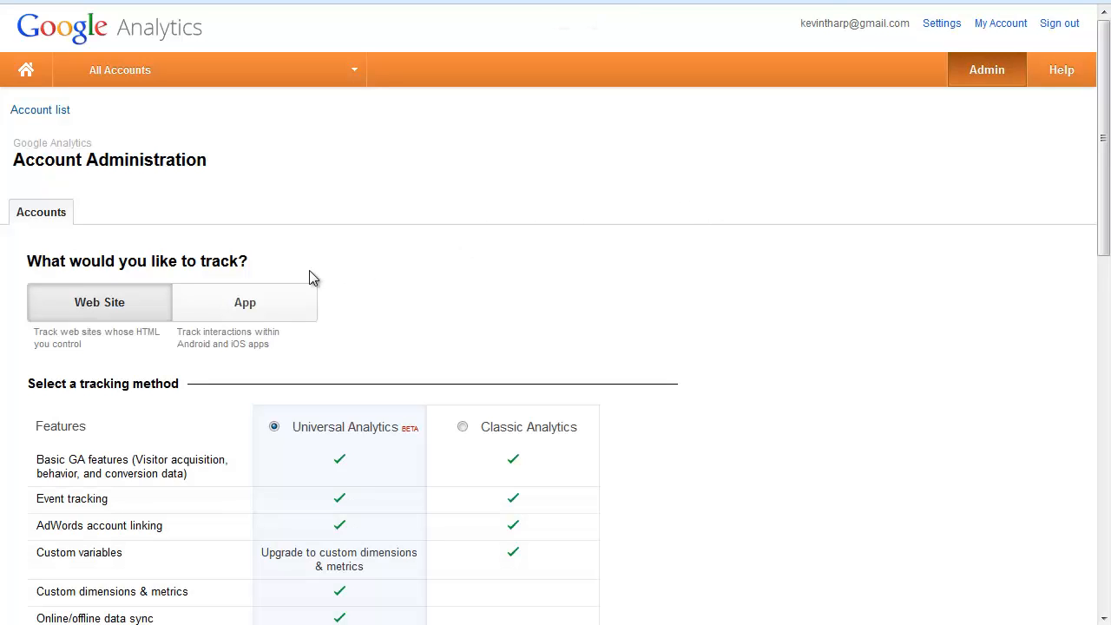
scroll(665, 217, "down", 1)
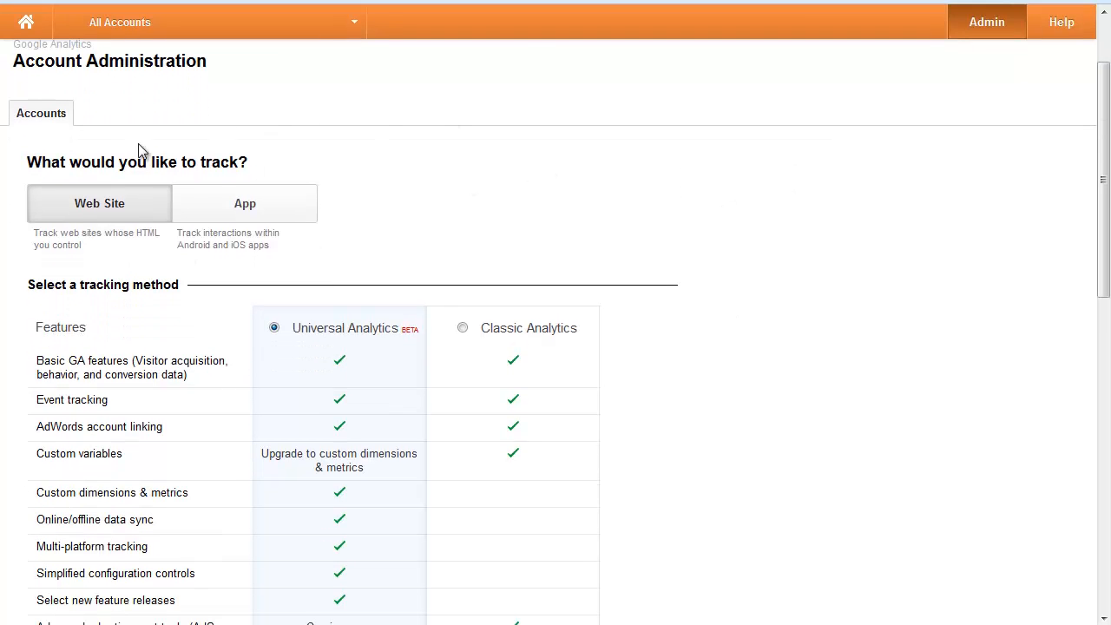
scroll(854, 230, "down", 1)
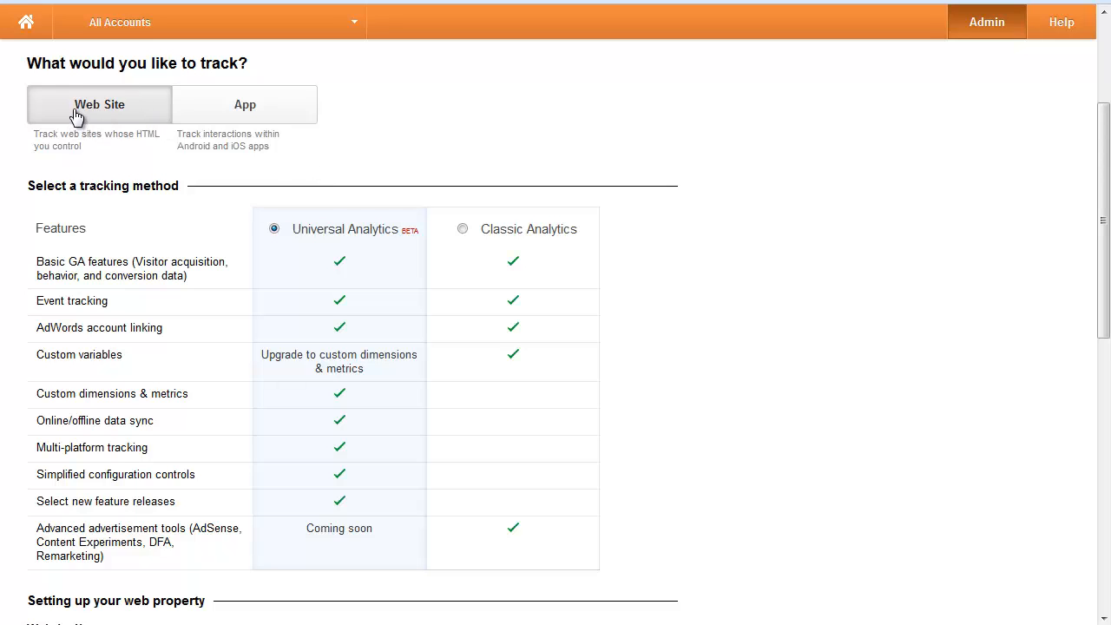
left_click(76, 115)
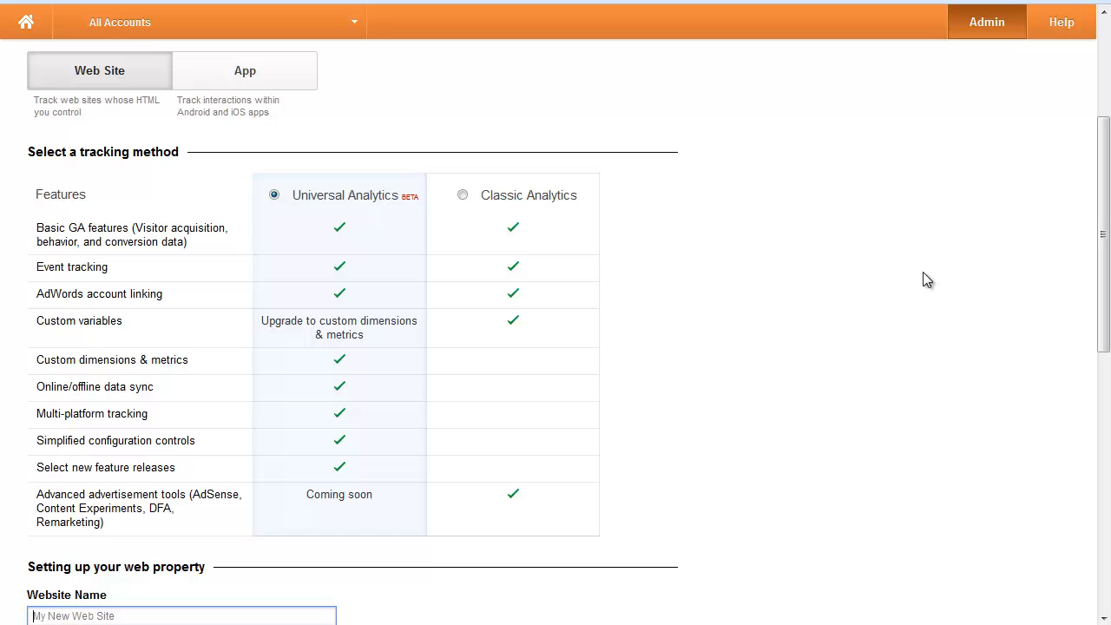
Enter the site owner's name as the website name and the personal site's domain as the URL
scroll(926, 278, "down", 4)
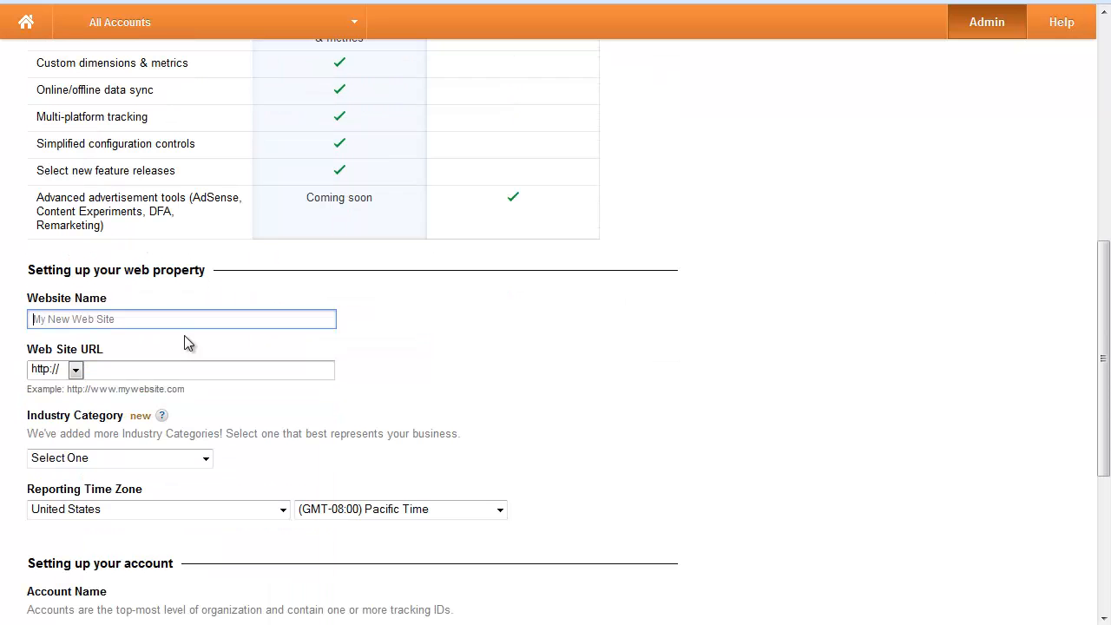
type("Kevin W. THarp")
key("BackSpace")
key("BackSpace")
key("BackSpace")
key("BackSpace")
type("harp")
key("Tab")
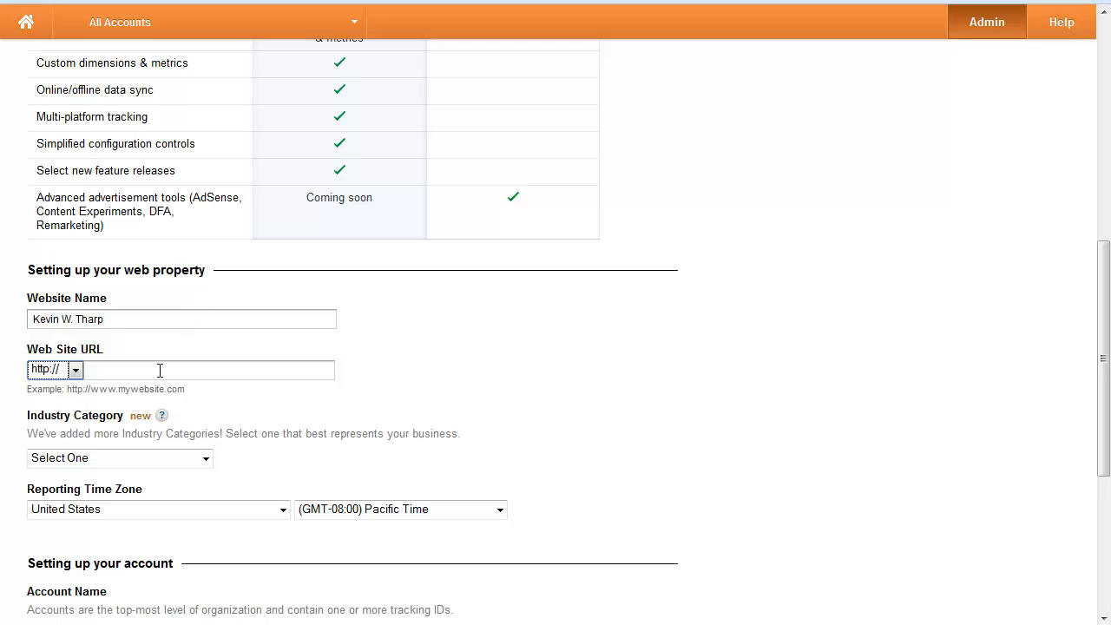
left_click(158, 372)
type("ke")
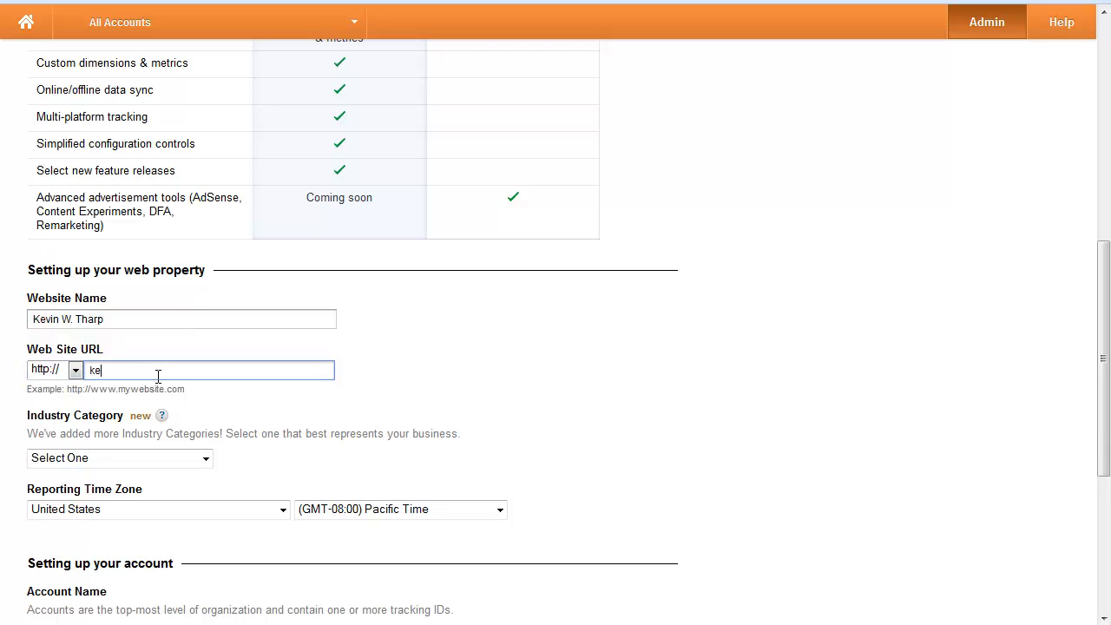
type("vinwtharp.com")
Choose Jobs and Education as the industry category
left_click(206, 459)
left_click(207, 461)
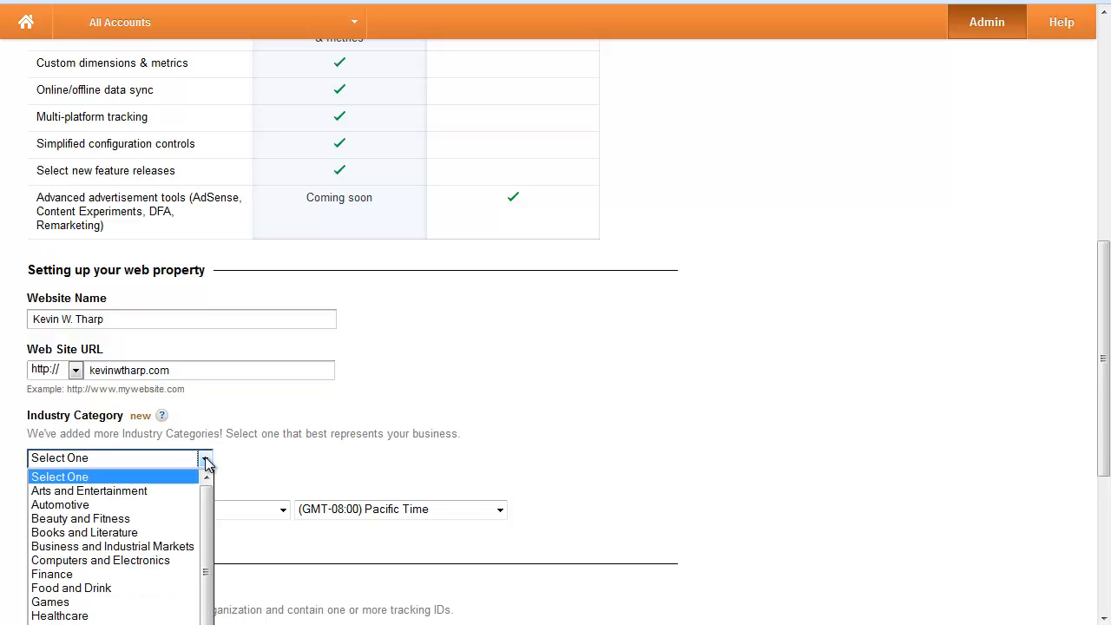
scroll(113, 547, "down", 3)
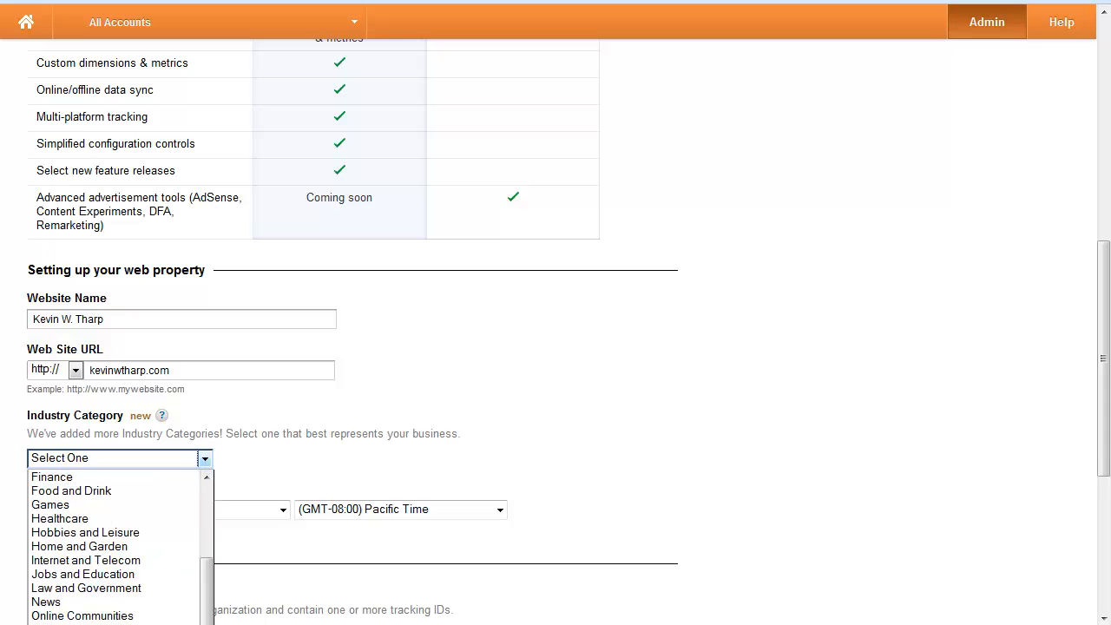
left_click(91, 575)
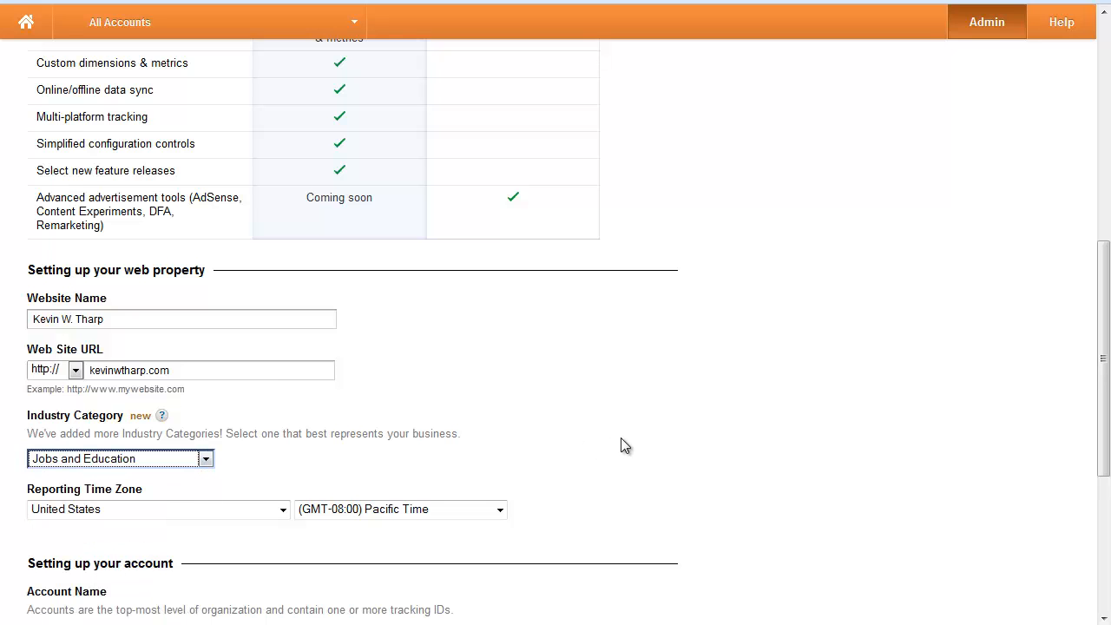
scroll(755, 448, "down", 4)
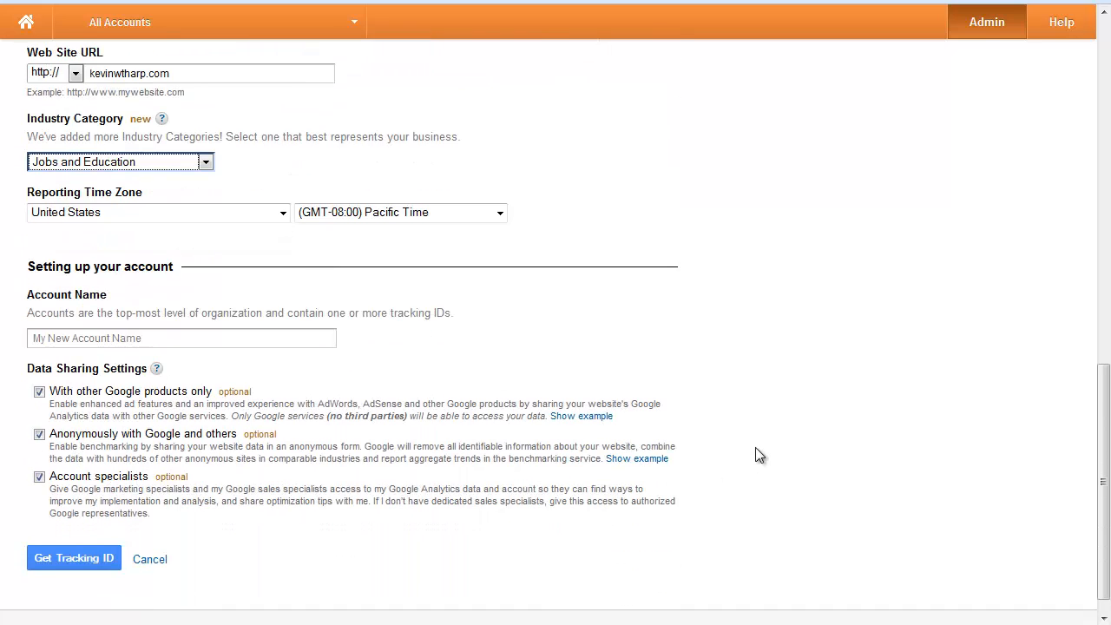
Choose (GMT-06:00) Central Time, enter the account name, and uncheck Account specialists sharing
left_click(501, 213)
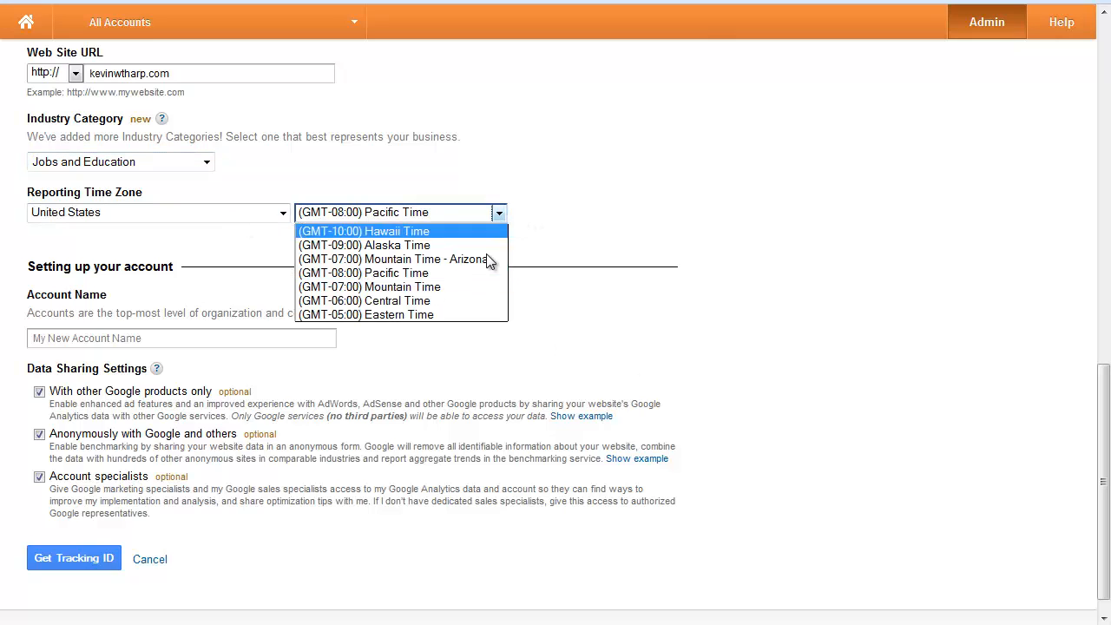
left_click(432, 303)
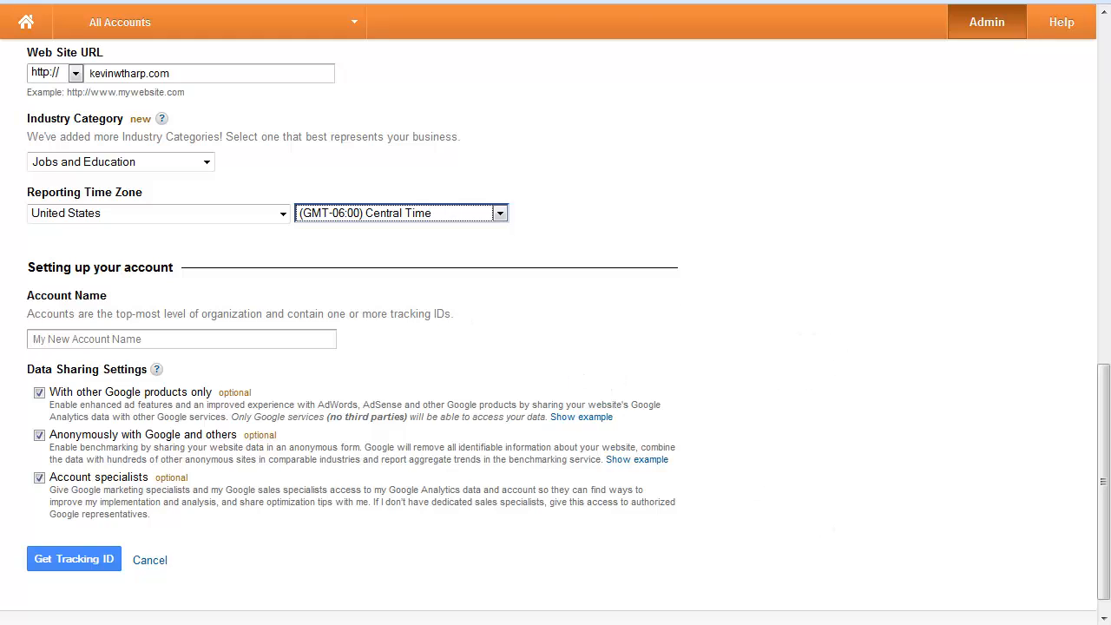
left_click(164, 340)
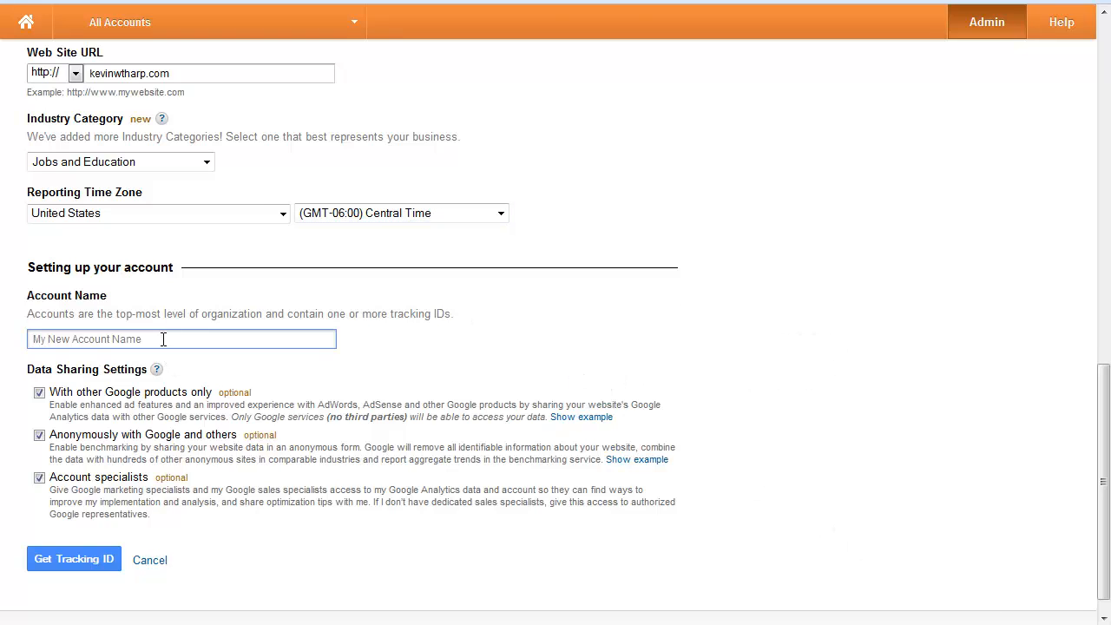
type("Kevin W. Tharp.com")
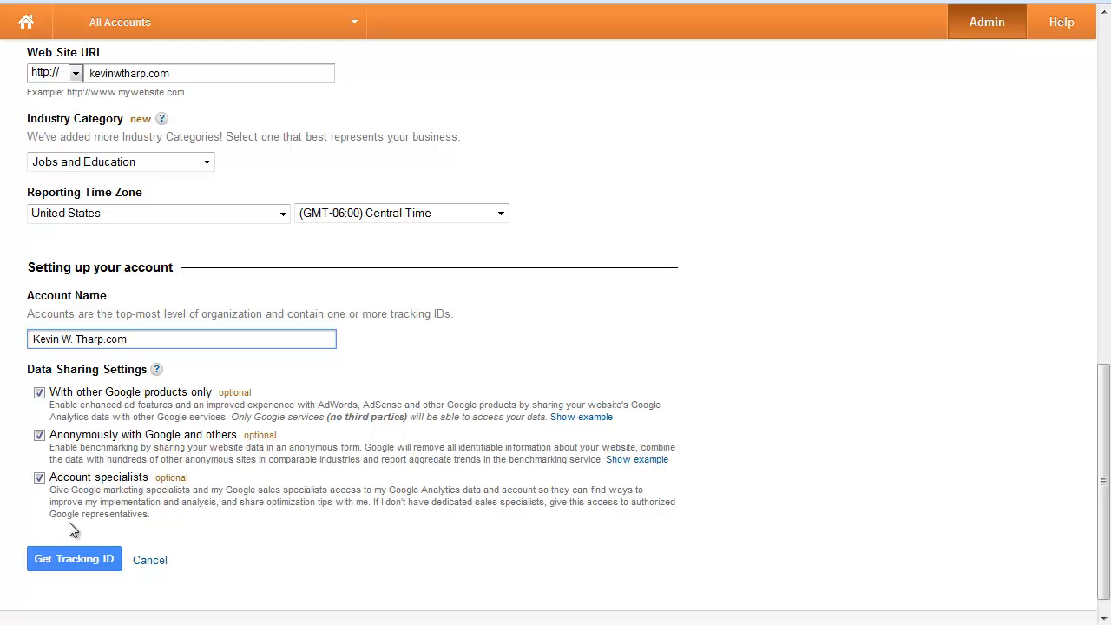
left_click(39, 478)
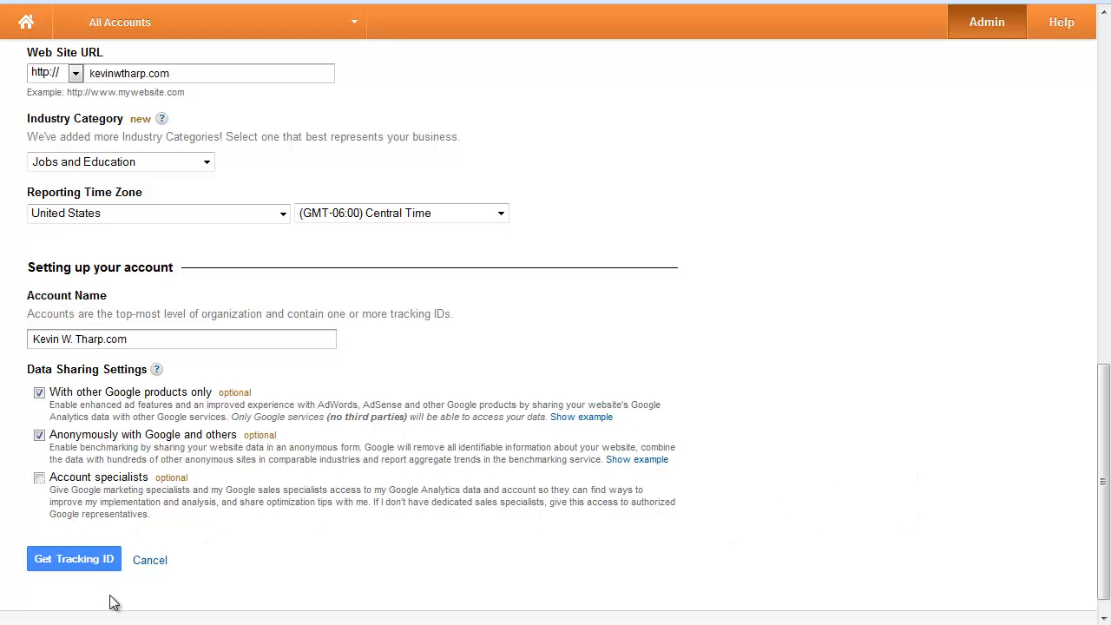
Request a tracking ID and accept the Google Analytics Terms of Service
left_click(79, 560)
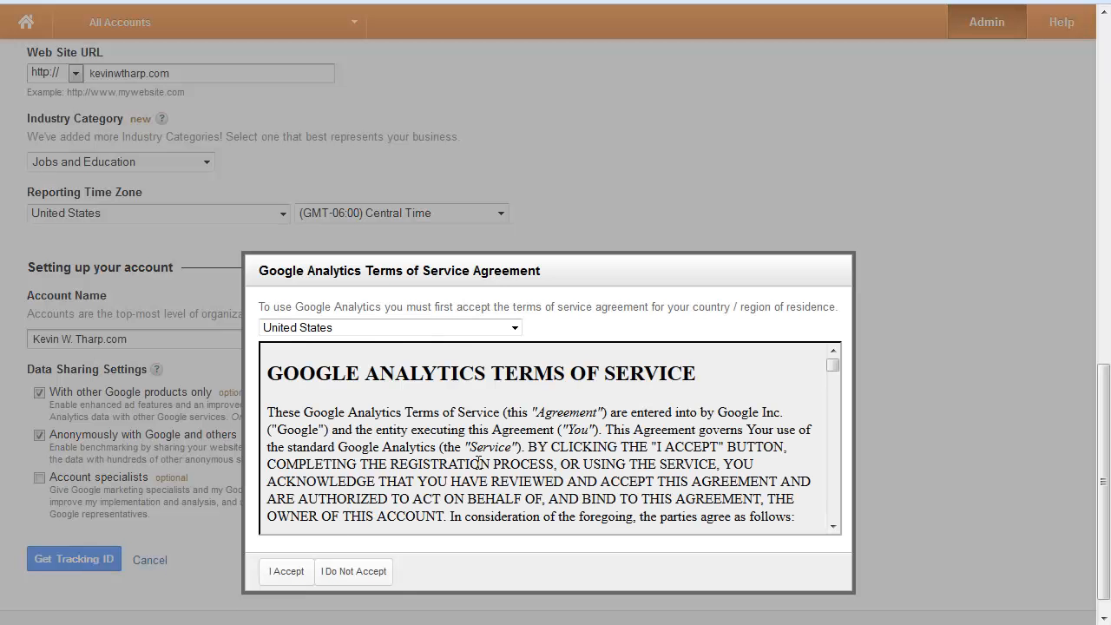
scroll(479, 455, "down", 5)
scroll(480, 455, "down", 8)
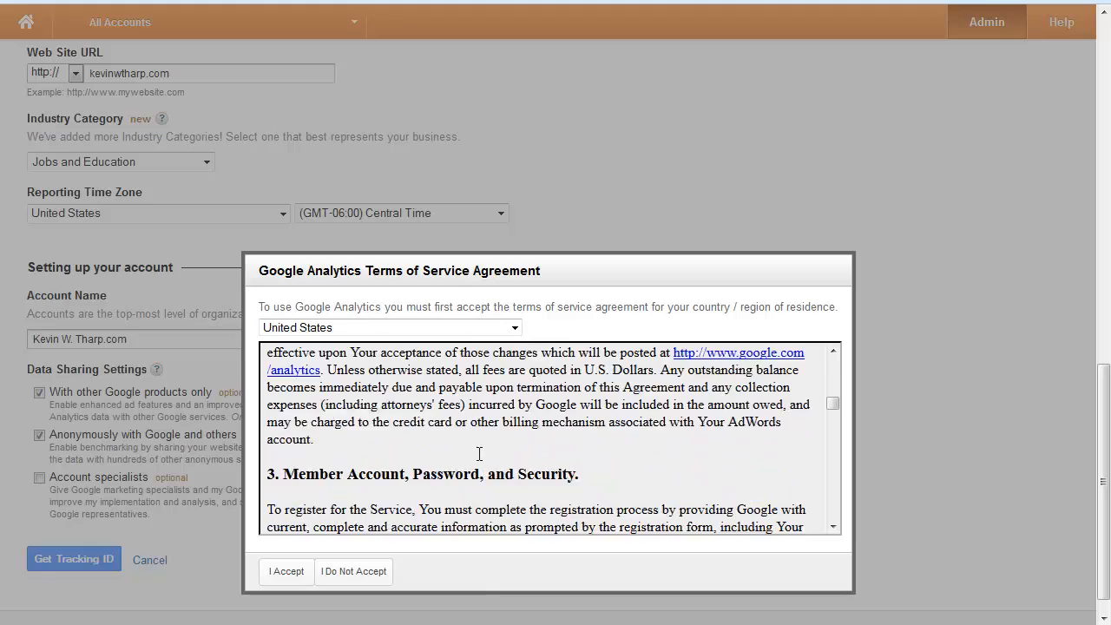
left_click(285, 572)
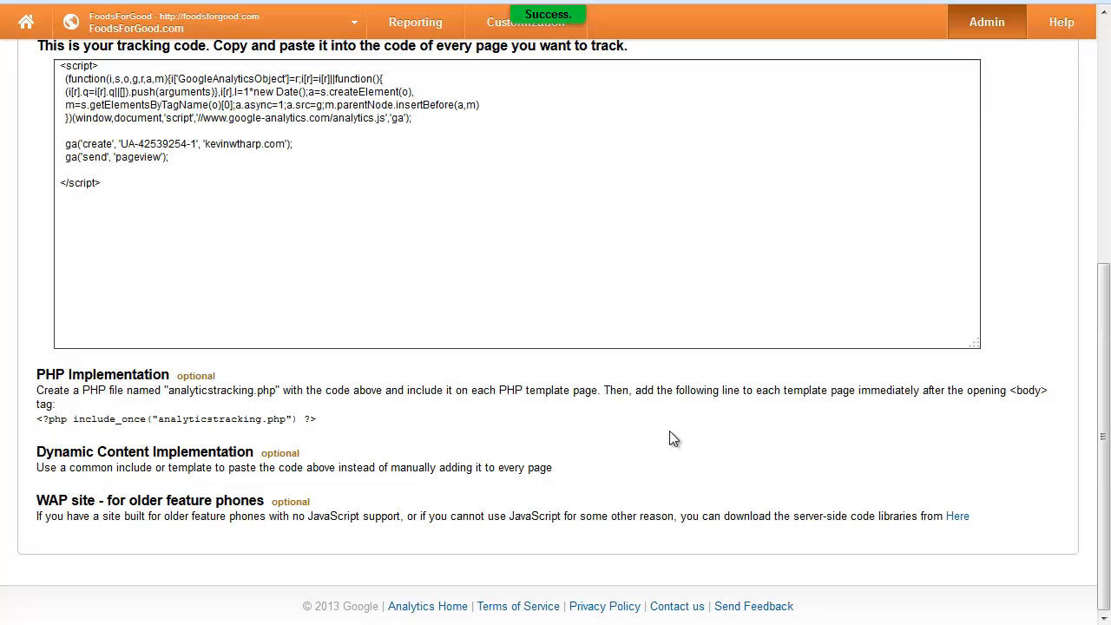
scroll(820, 328, "up", 5)
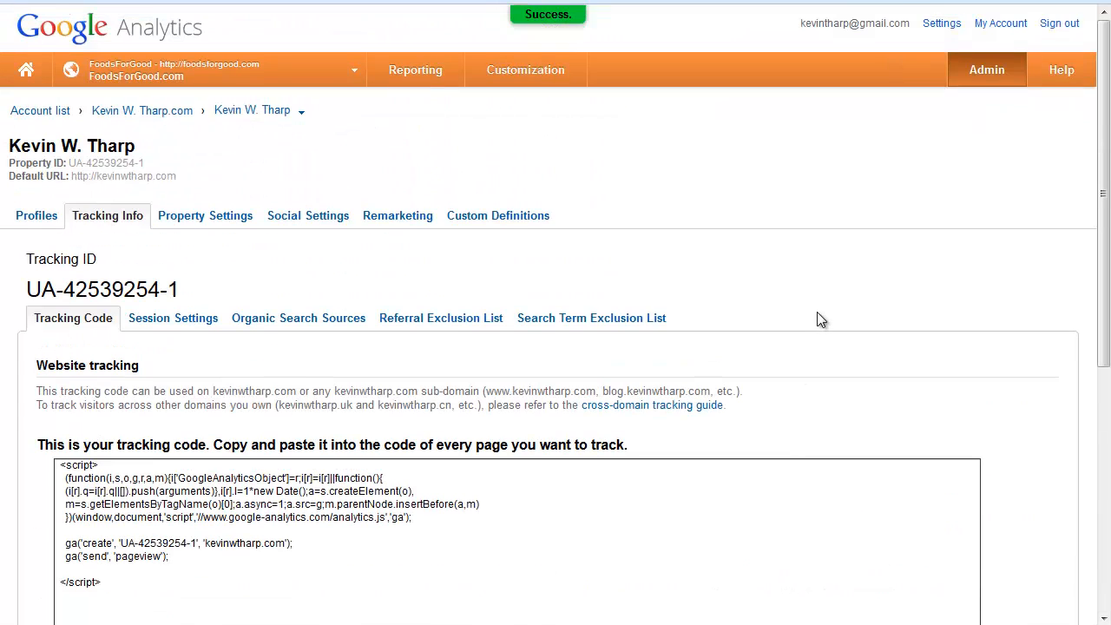
scroll(816, 313, "down", 2)
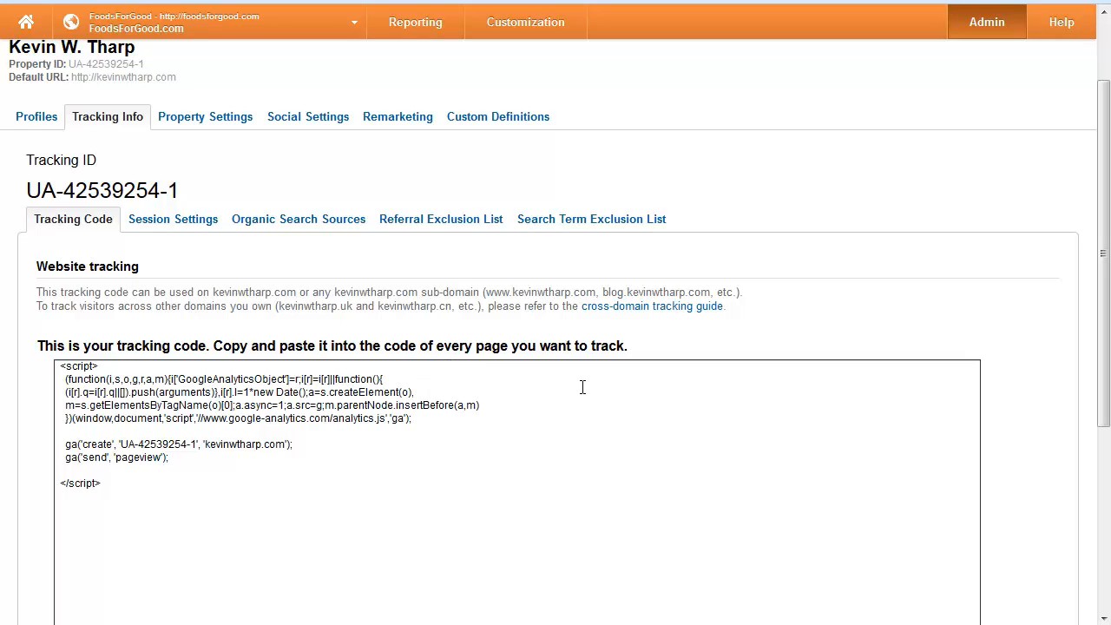
scroll(584, 388, "down", 2)
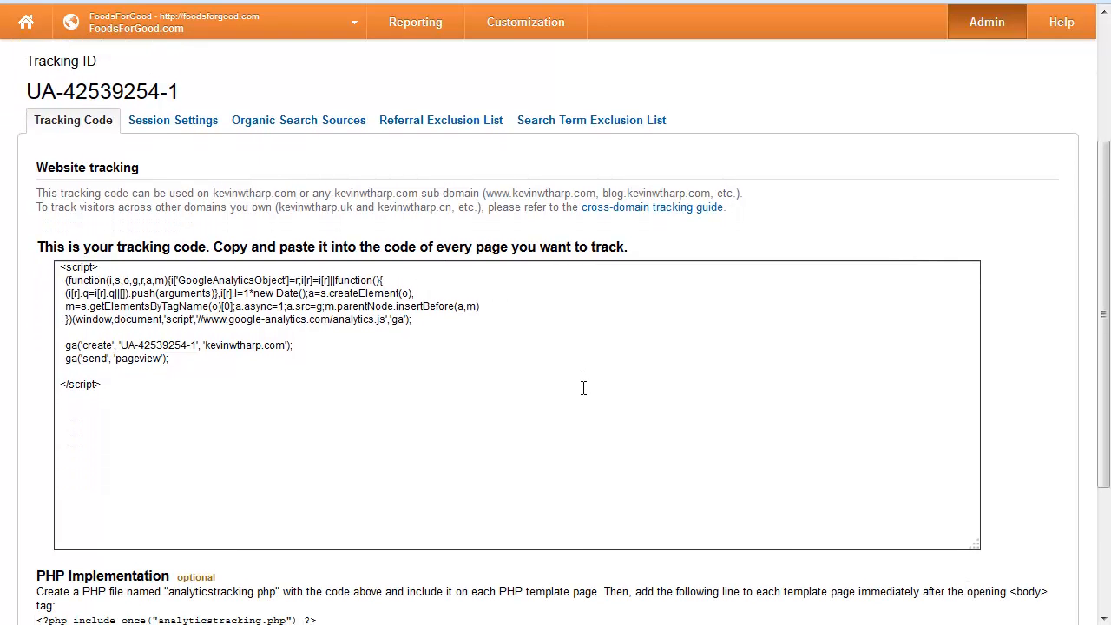
scroll(584, 388, "down", 3)
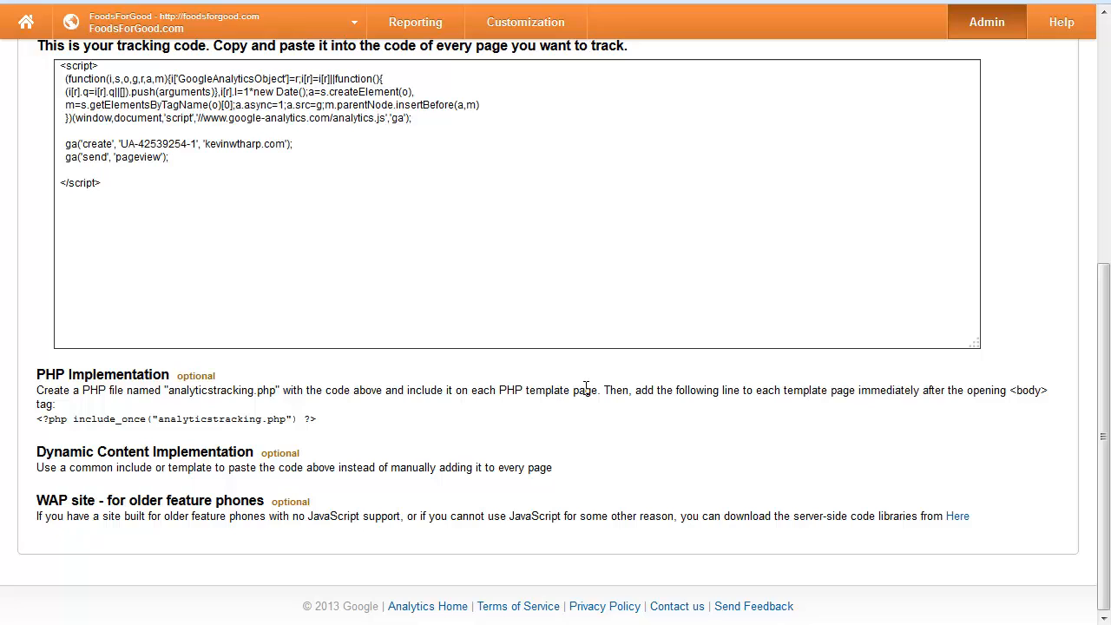
scroll(601, 389, "up", 5)
scroll(603, 388, "down", 3)
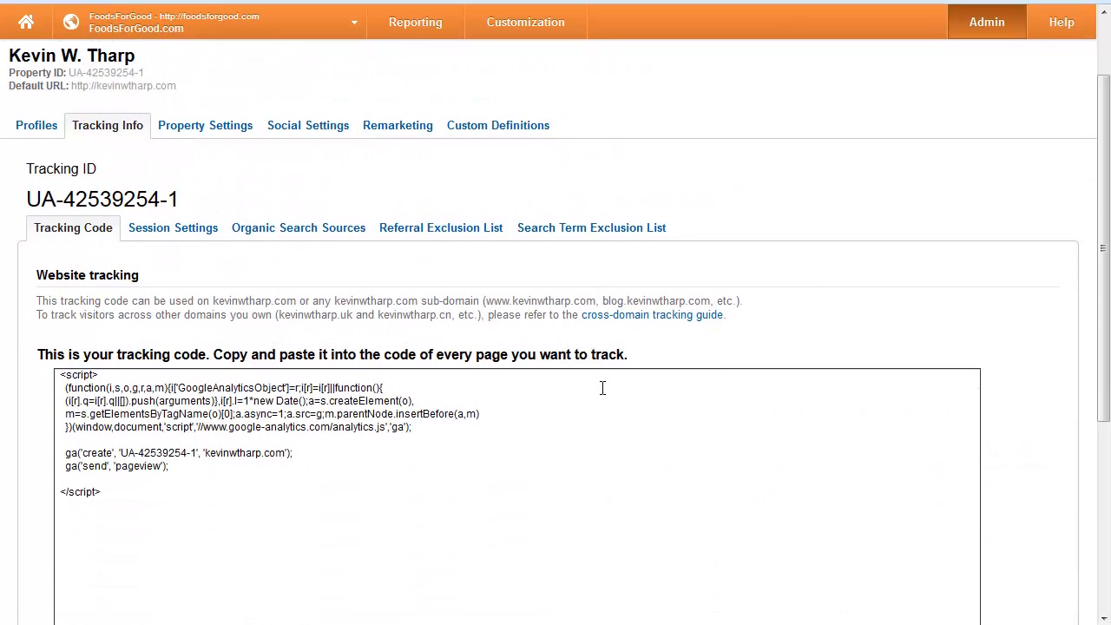
scroll(603, 388, "up", 3)
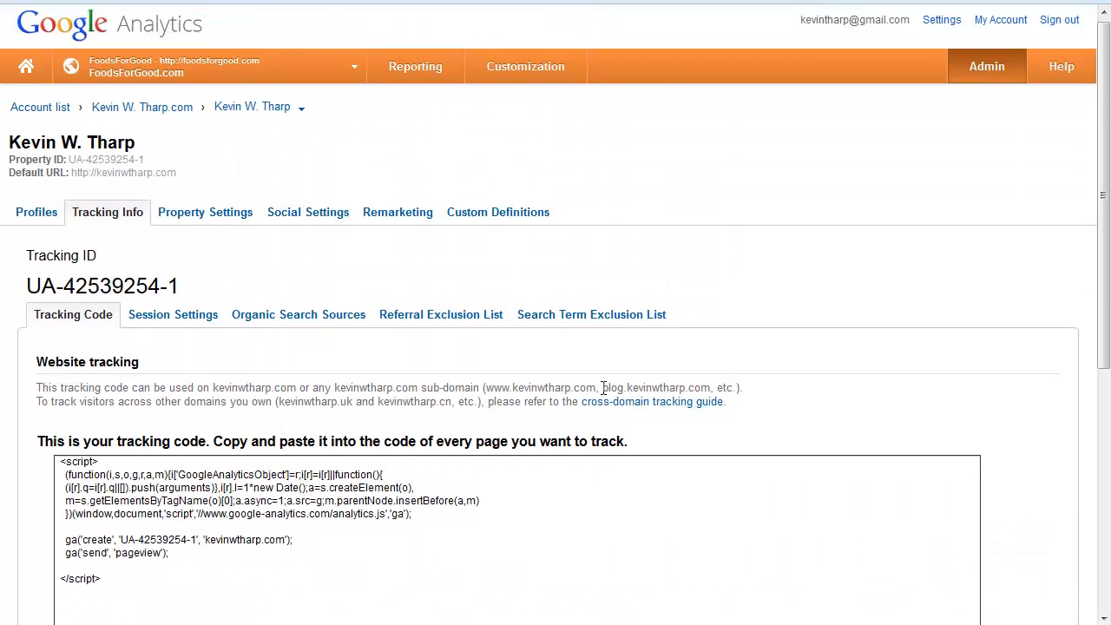